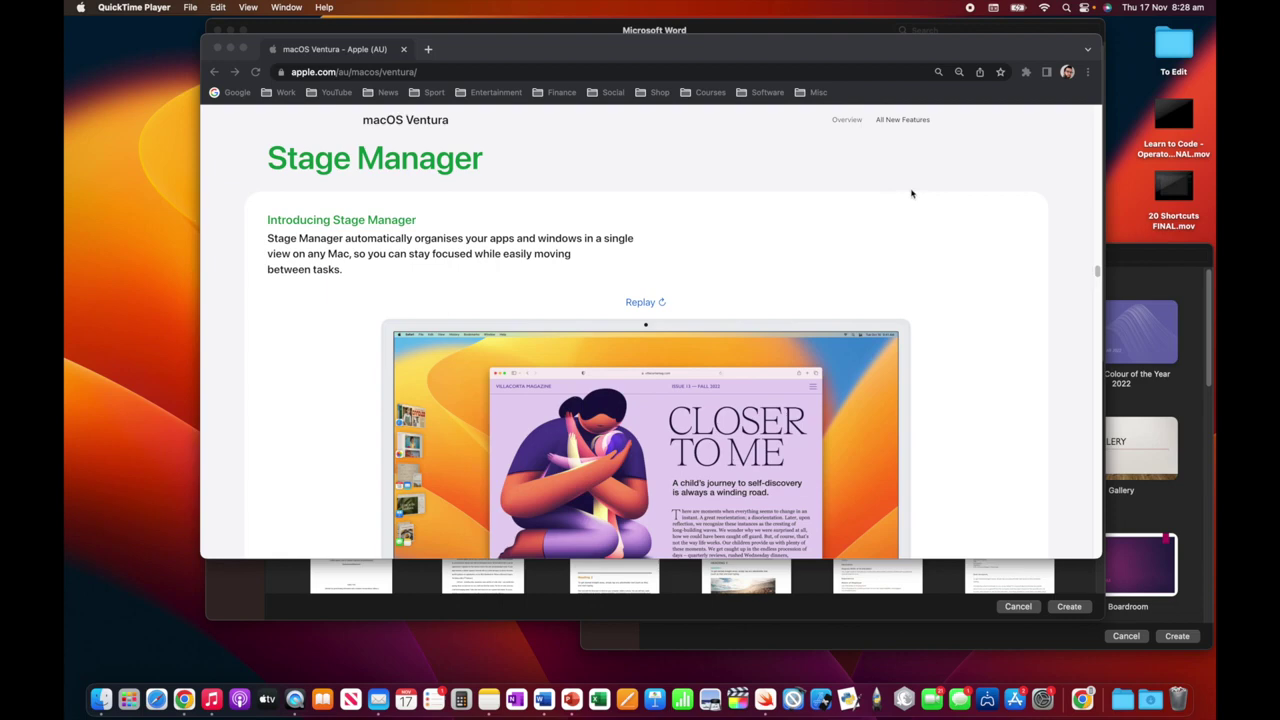
- Enable Stage Manager from Control Center, leaving Chrome's Apple page centred with other apps as thumbnails
click(1085, 8)
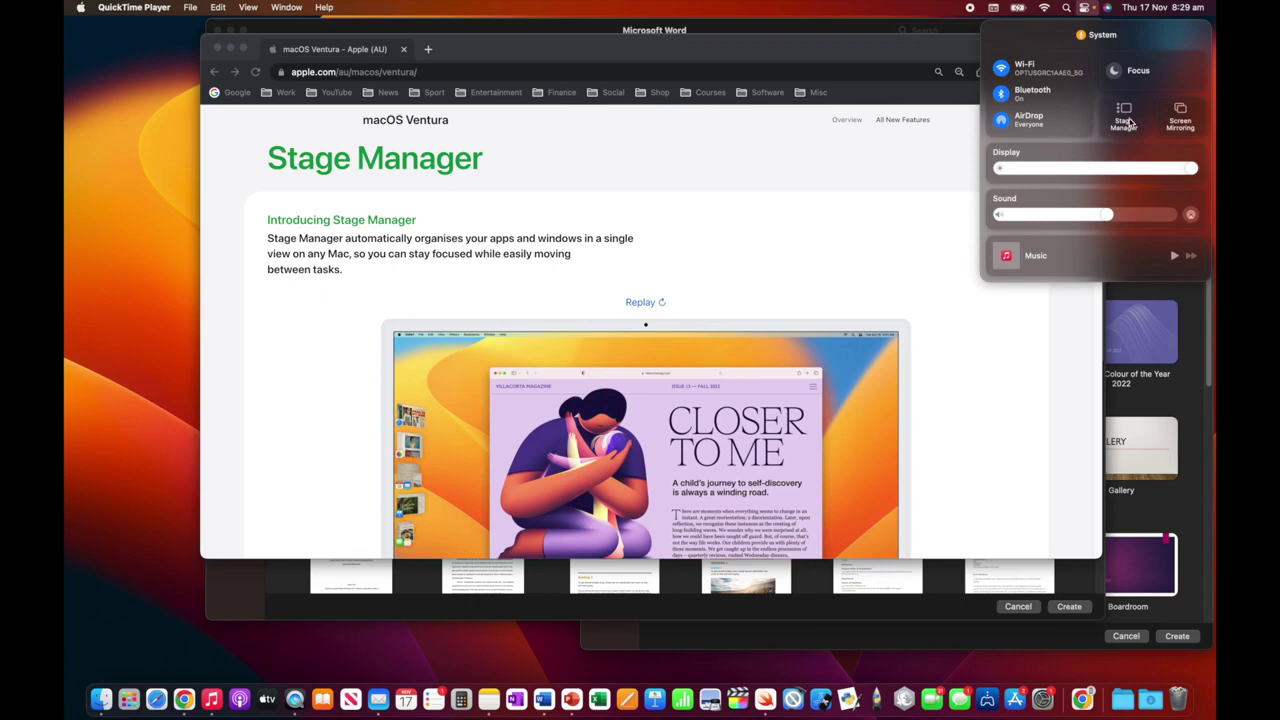
click(1128, 118)
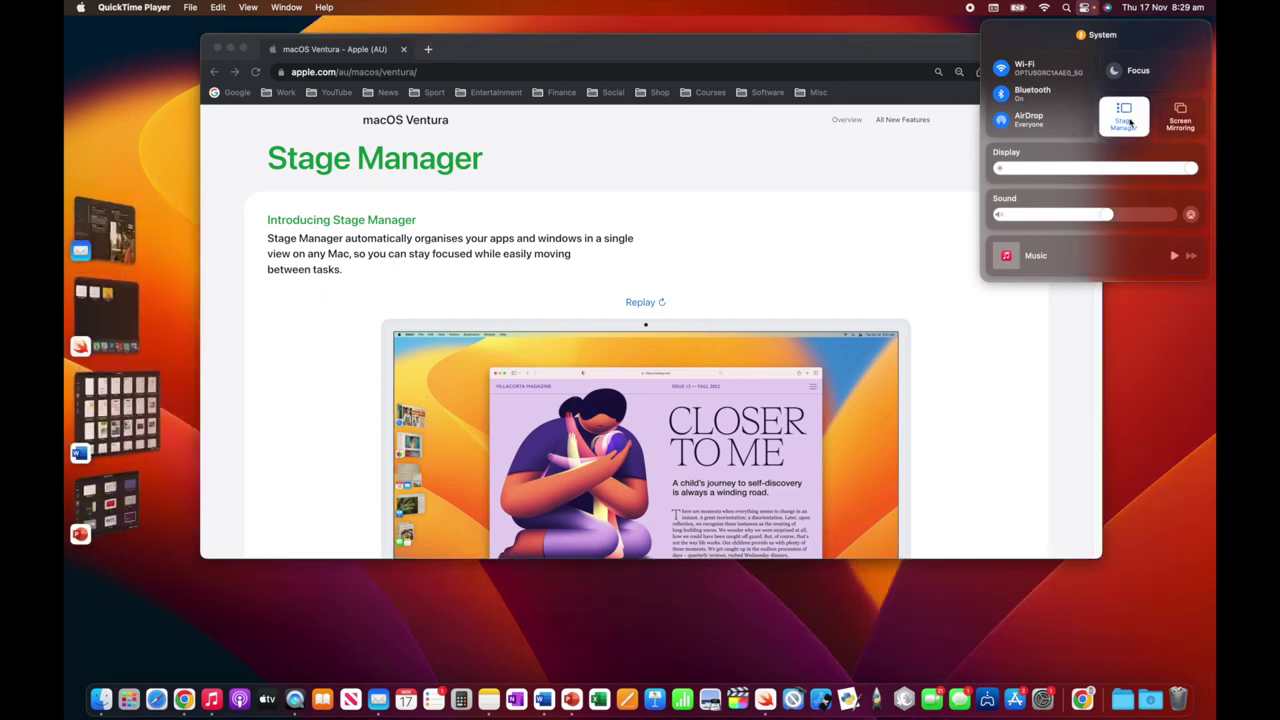
click(660, 61)
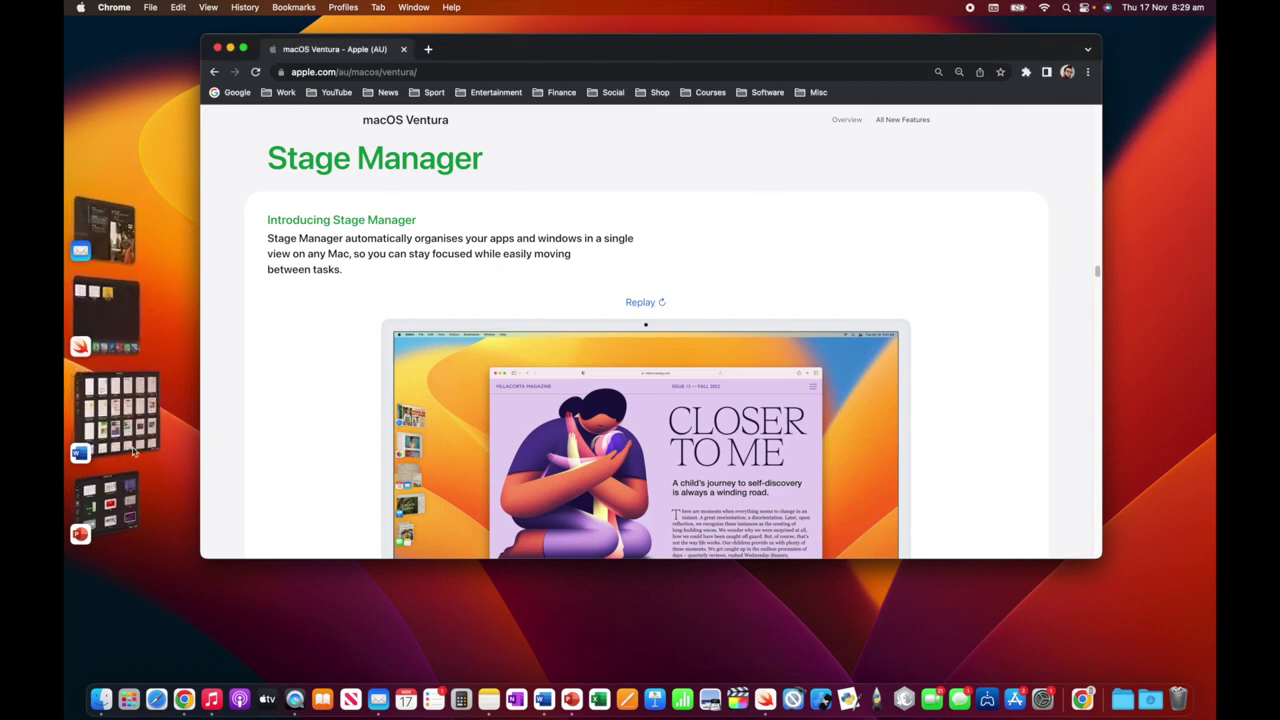
- Nudge the Chrome window slightly down and to the right on the stage
drag(529, 49, 565, 105)
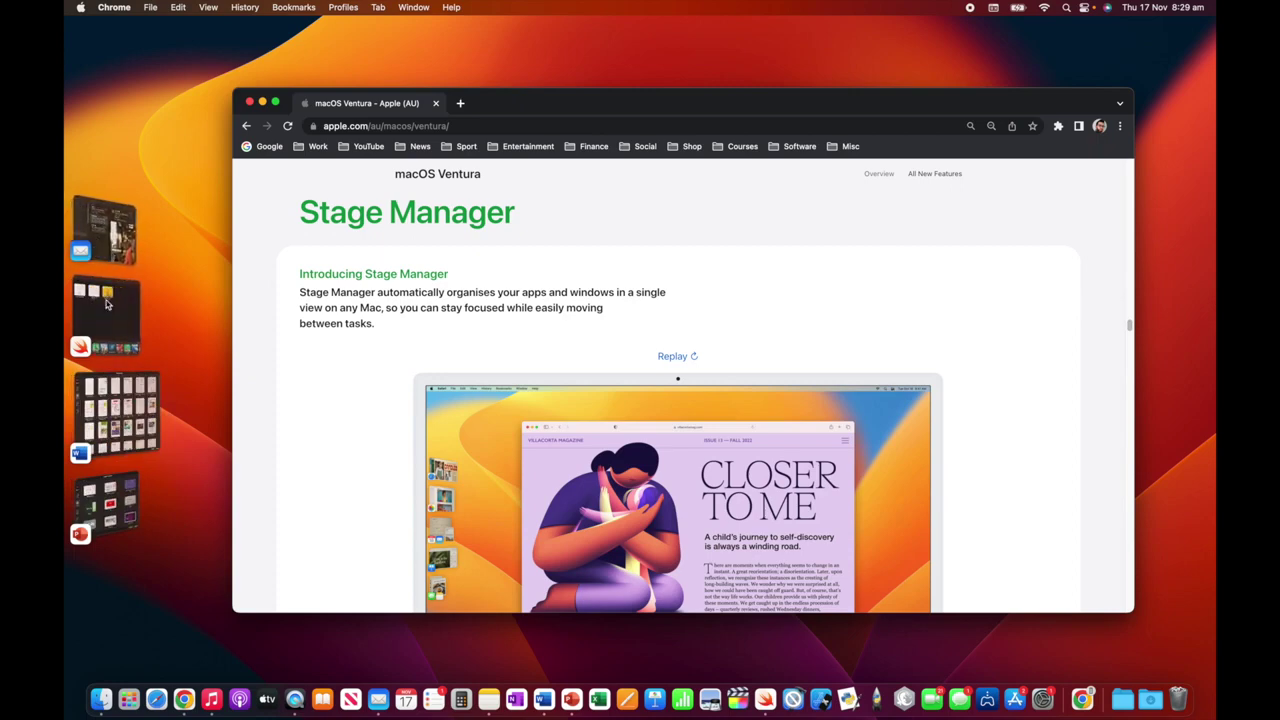
- Cycle the stage through PowerPoint, Word, Swift Playgrounds, Chrome, Word, PowerPoint and back to Word
click(104, 507)
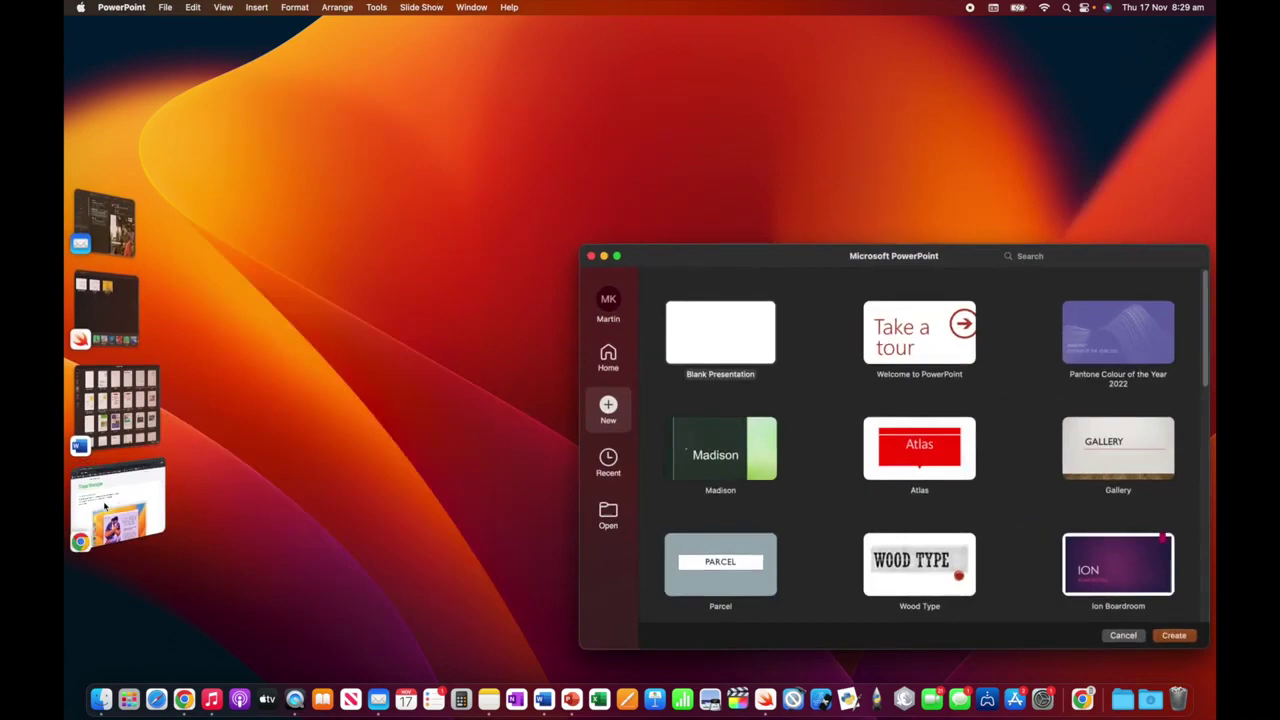
click(115, 410)
click(115, 345)
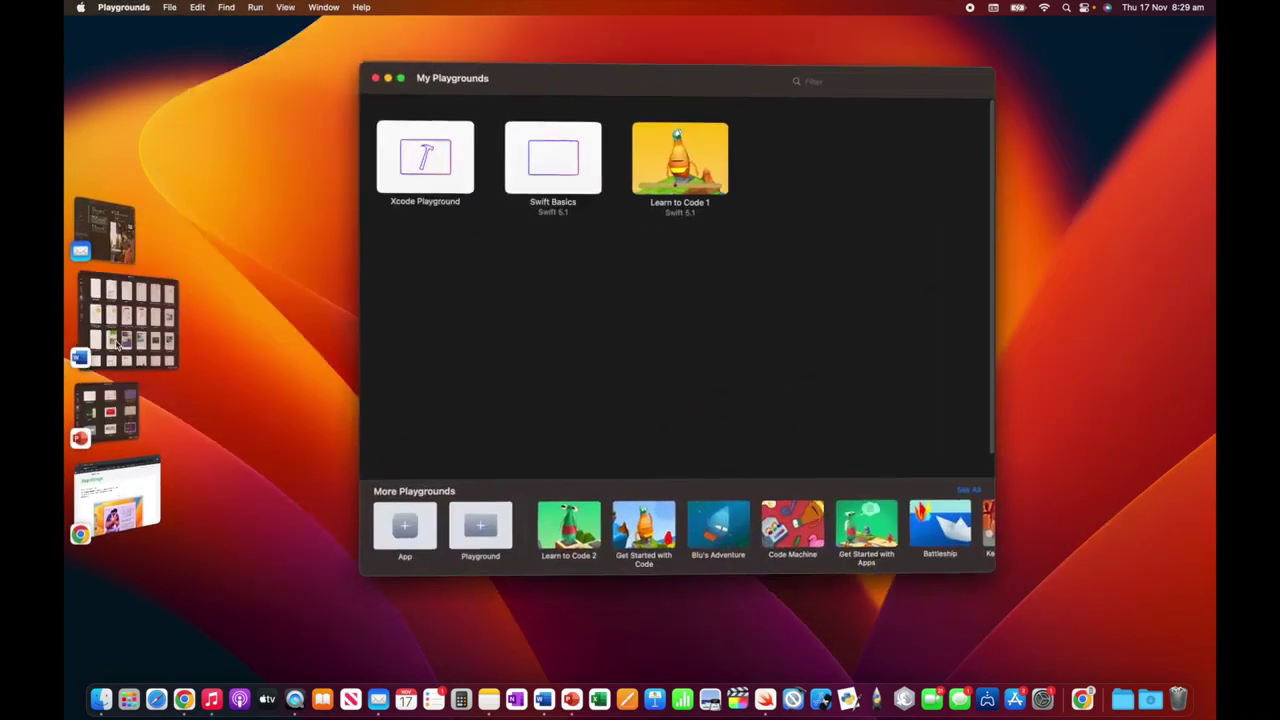
click(123, 493)
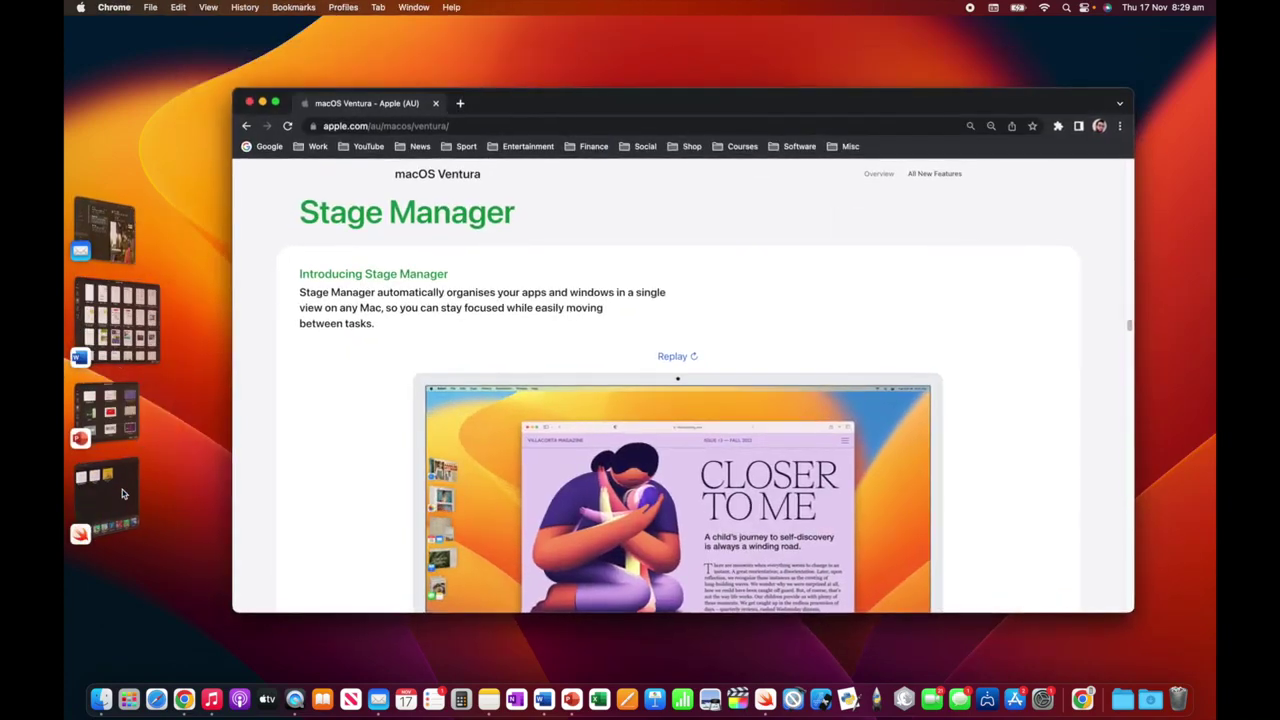
click(115, 320)
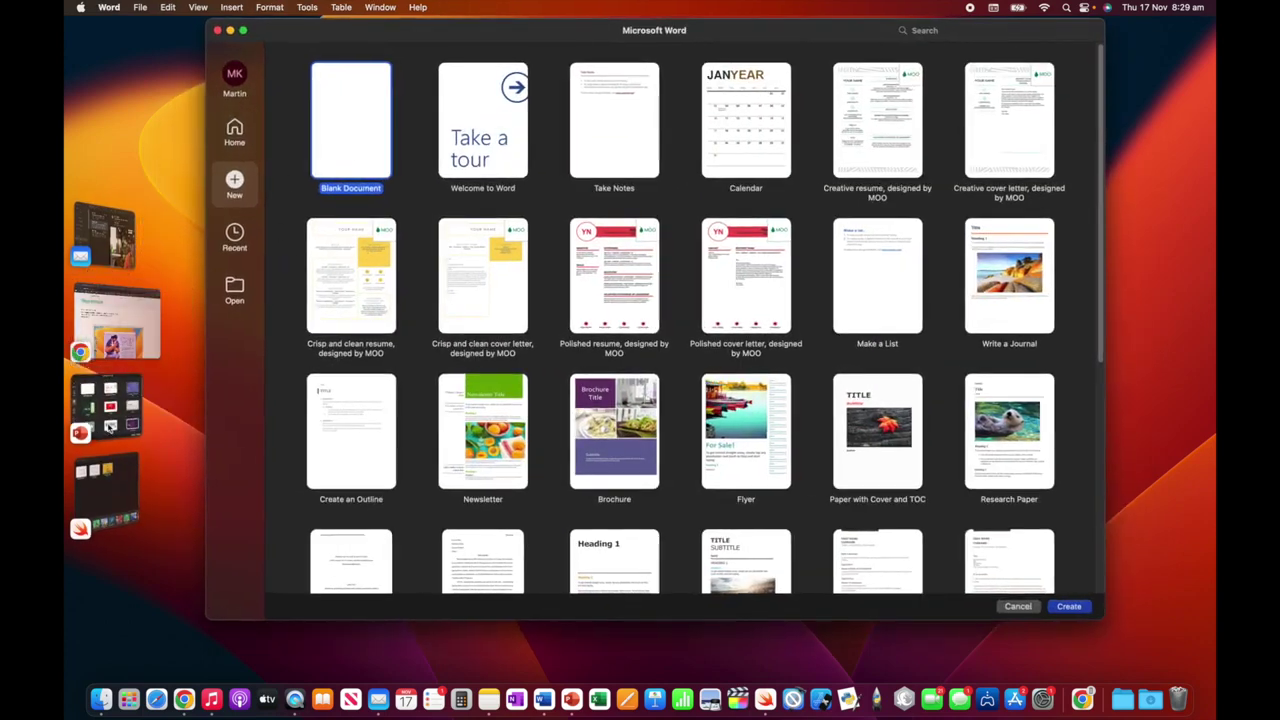
click(112, 415)
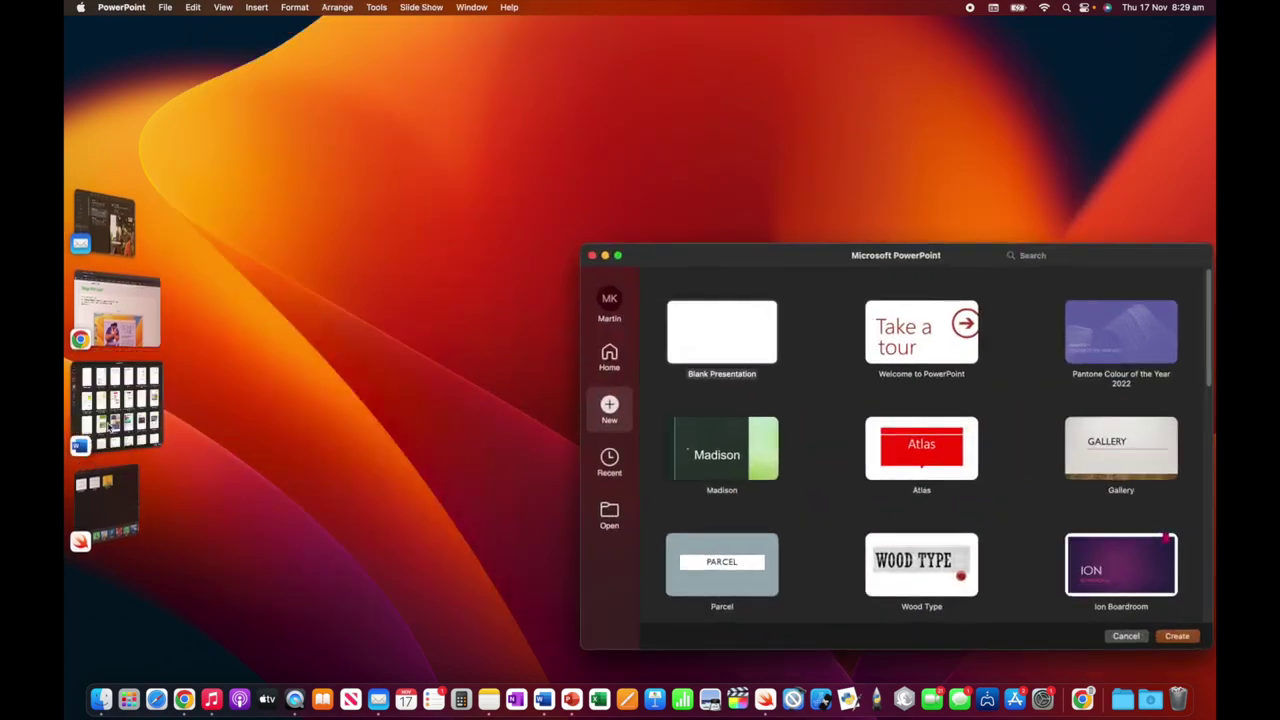
click(112, 425)
- Group Word with PowerPoint on stage, then return Chrome's Apple page to centre stage
click(110, 425)
click(110, 425)
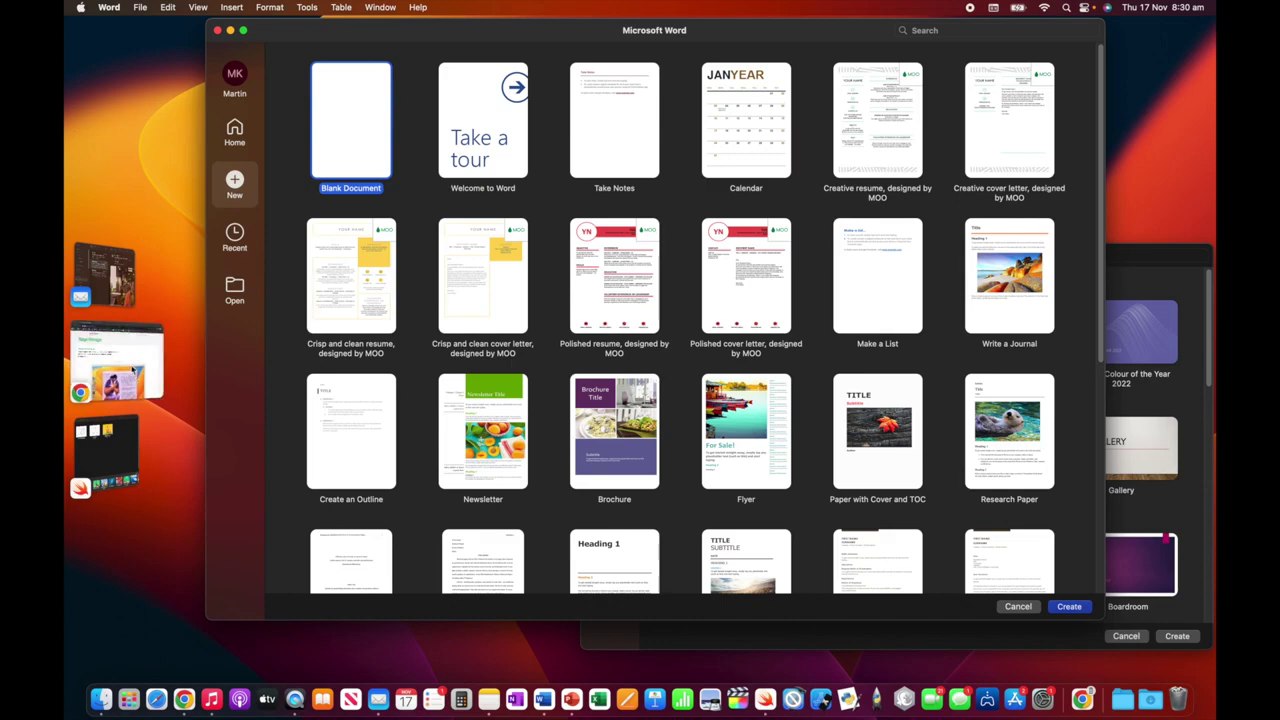
click(122, 352)
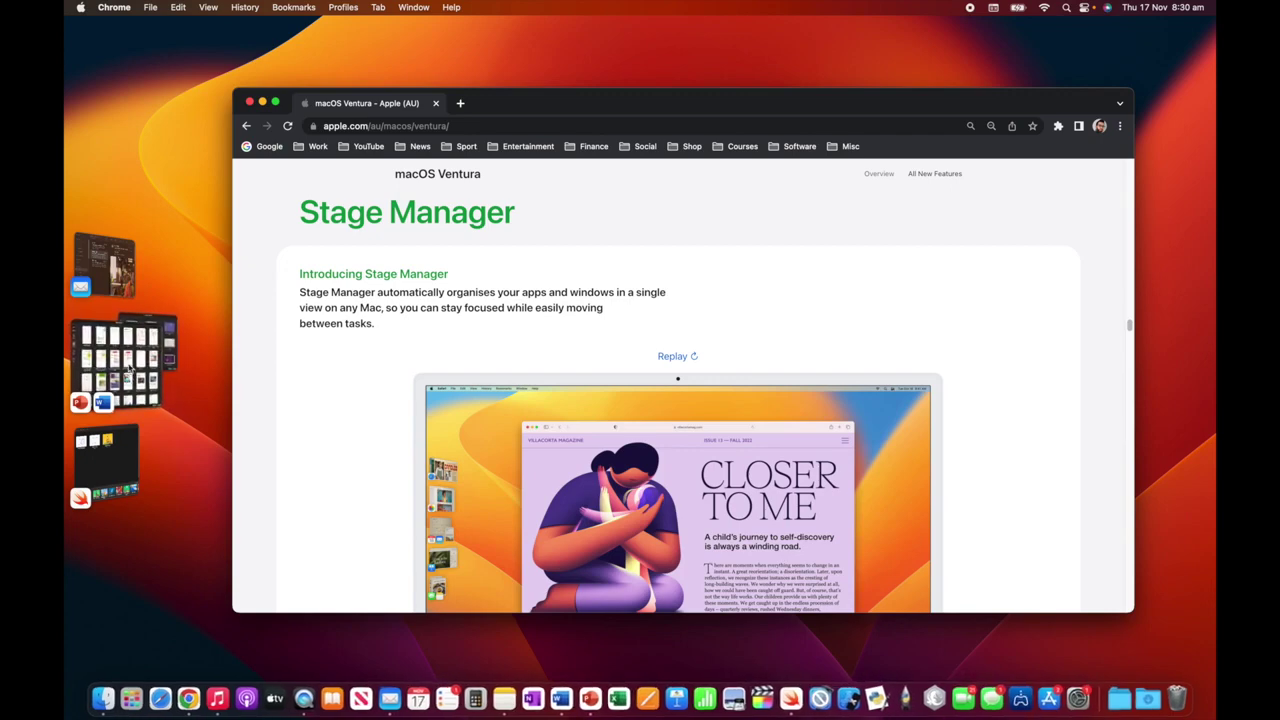
- Drag PowerPoint out of the Word group into its own thumbnail, then bring Chrome back
click(131, 370)
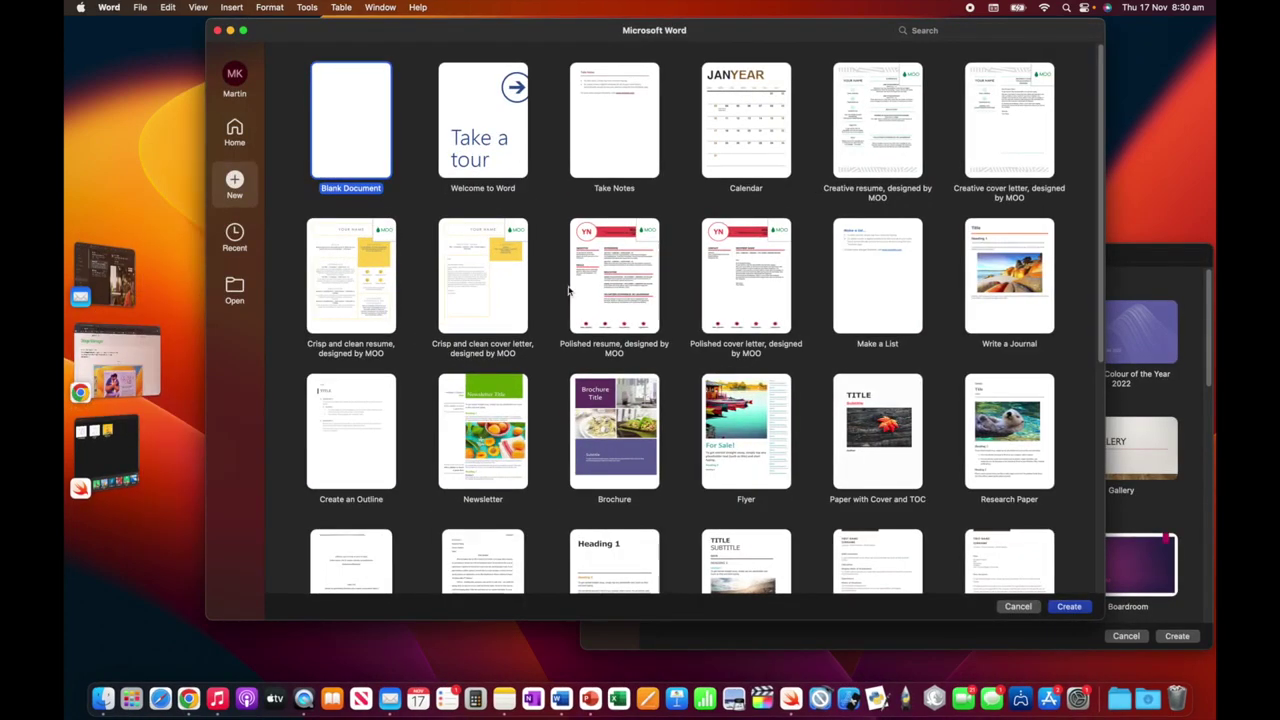
click(1154, 277)
mouse_move(740, 264)
mouse_down()
mouse_move(409, 251)
mouse_move(143, 343)
mouse_up()
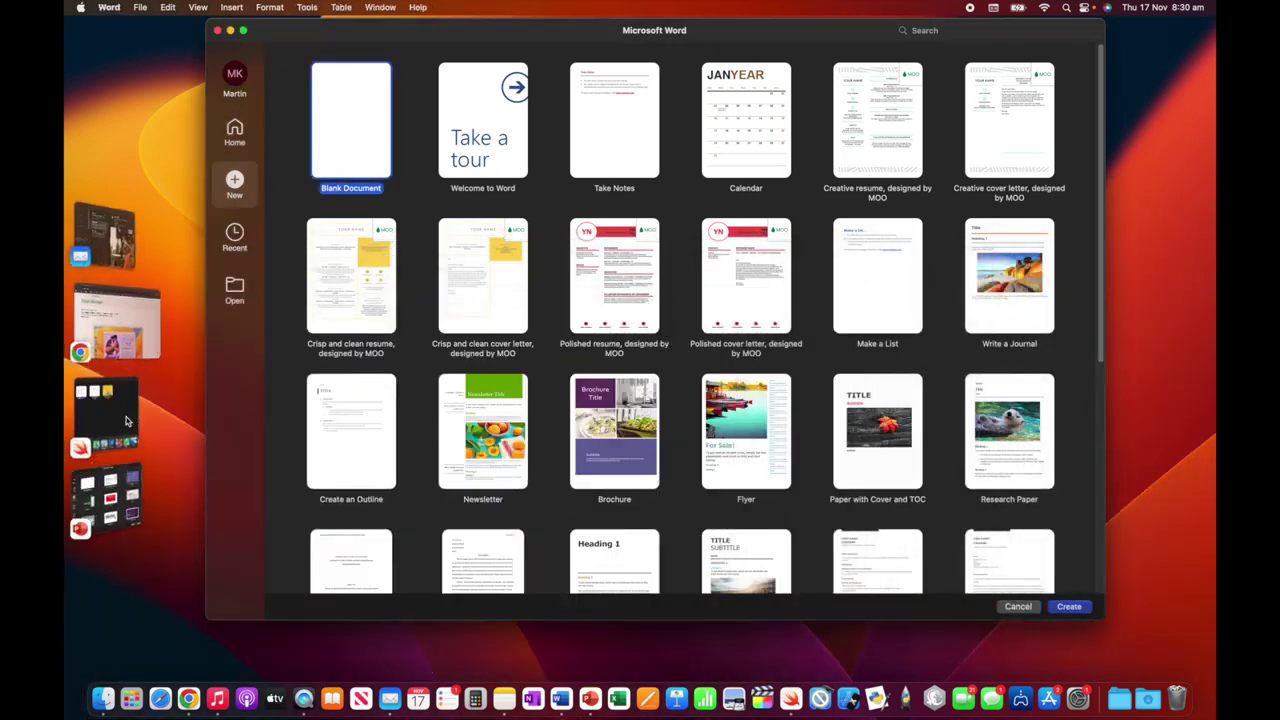
click(128, 340)
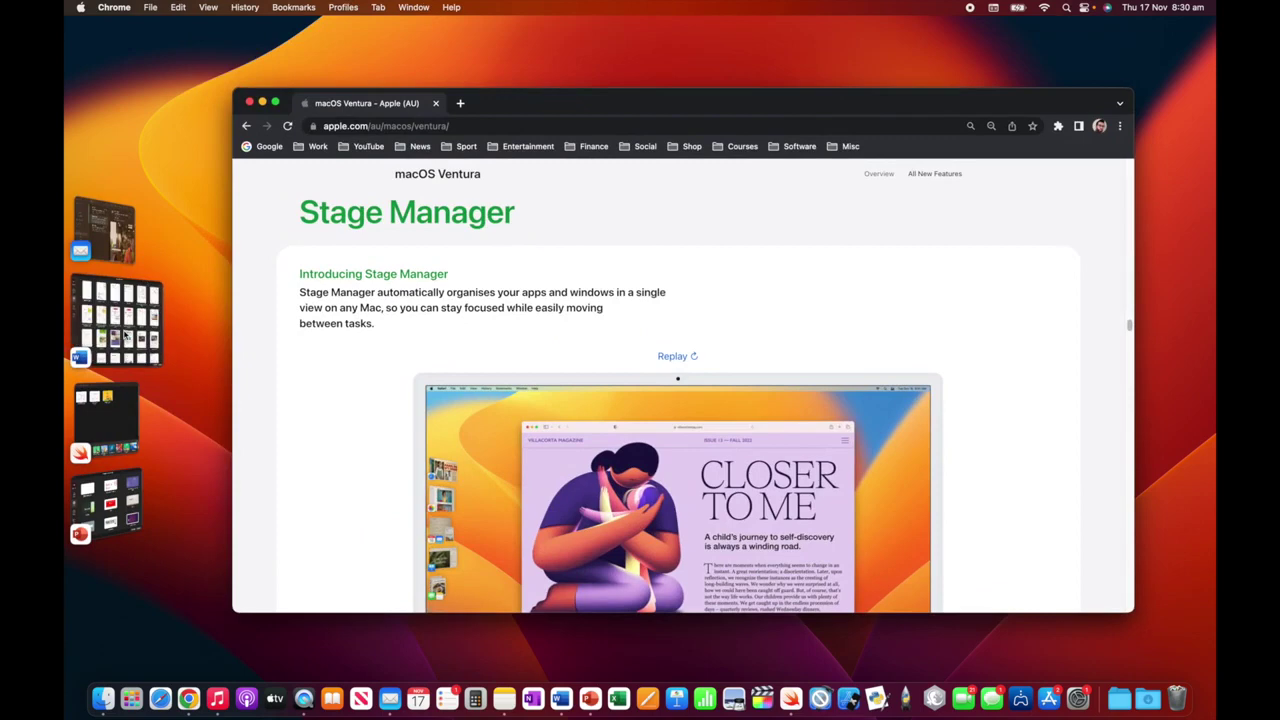